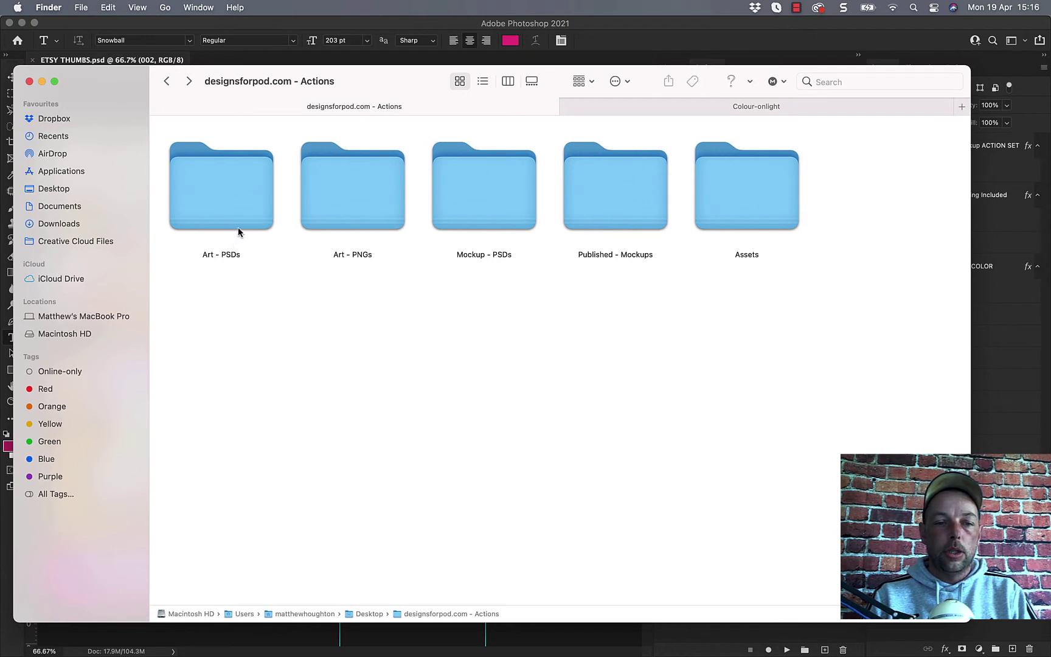
Open the 3200x3200 SAVE ART - CAMPMUG .psd from the Art - PSDs folder.
{"action": "double_click", "coordinate": [227, 189]}
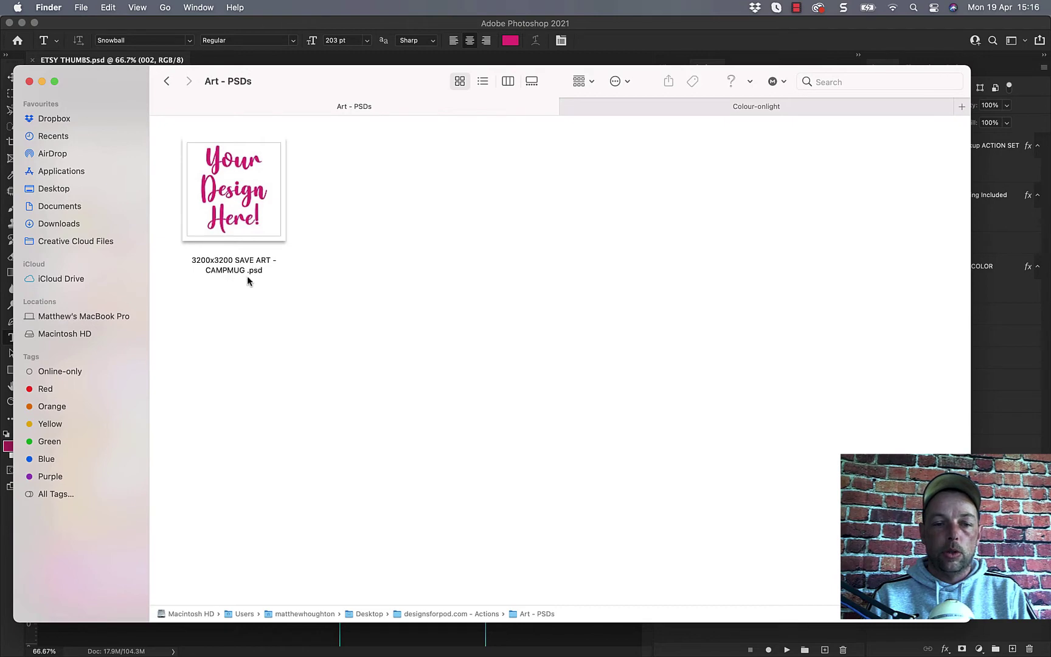
{"action": "double_click", "coordinate": [246, 196]}
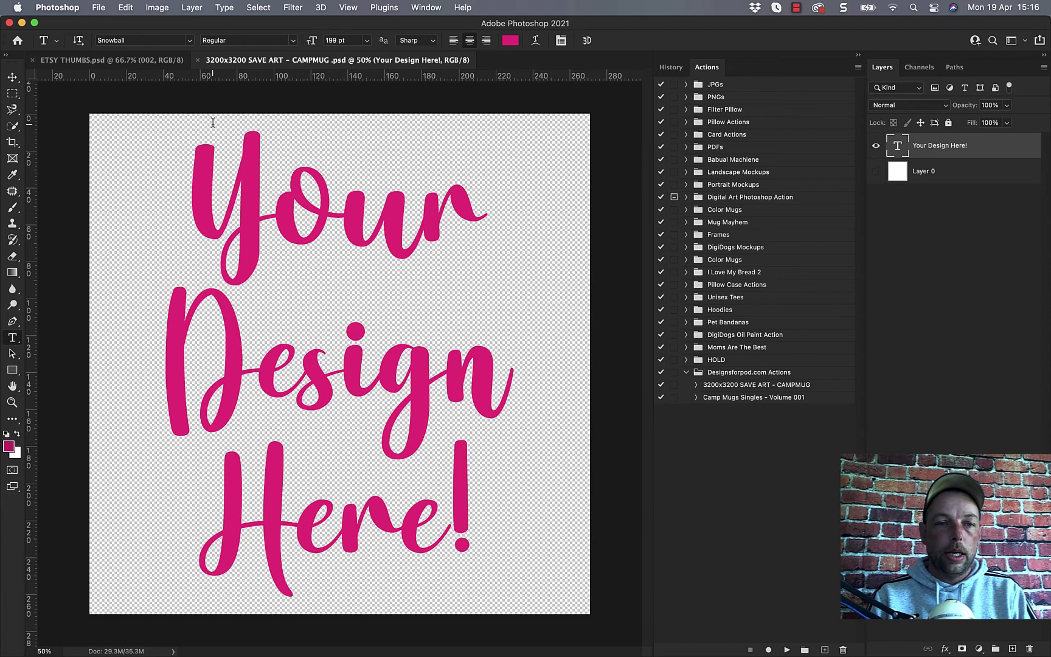
Look over the File and Window menus, then hide the pink 'Your Design Here!' text layer.
{"action": "left_click", "coordinate": [98, 8]}
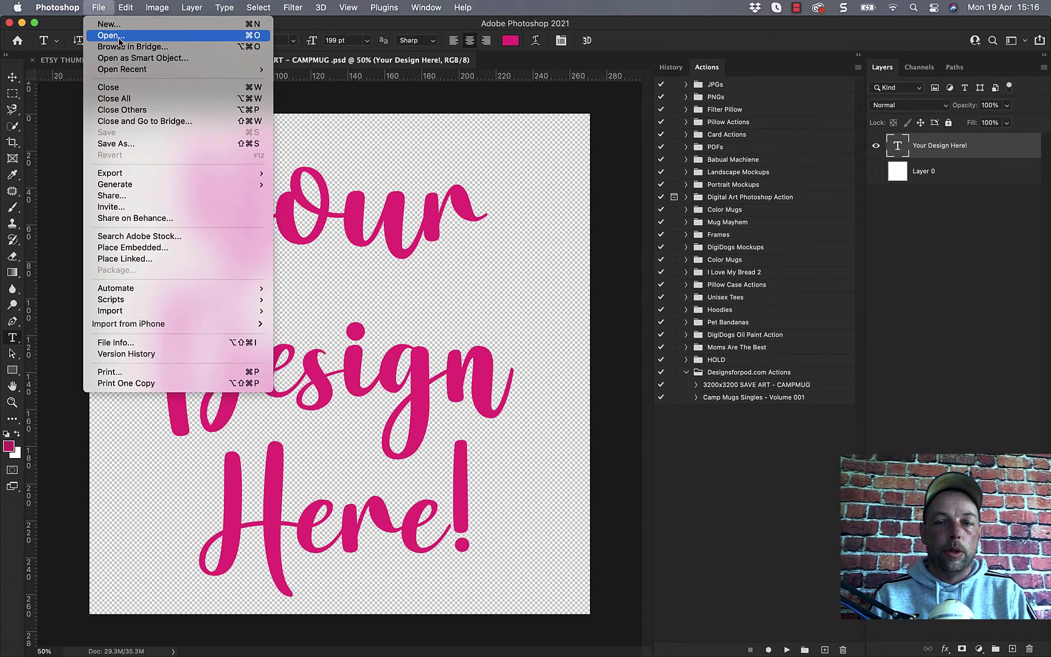
{"action": "left_click", "coordinate": [937, 313]}
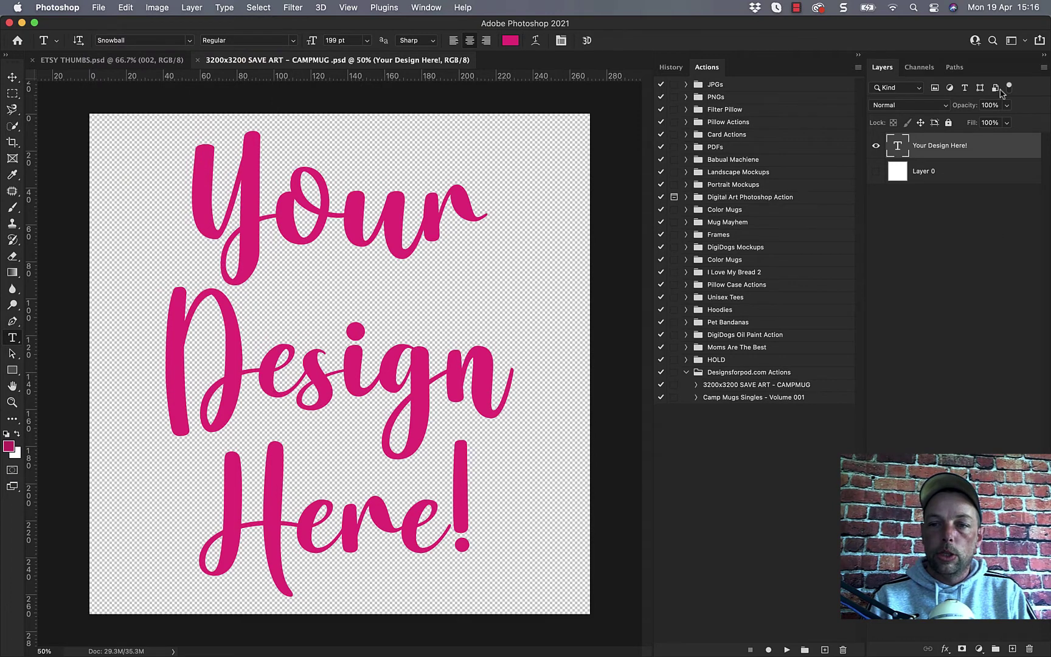
{"action": "left_click", "coordinate": [426, 7]}
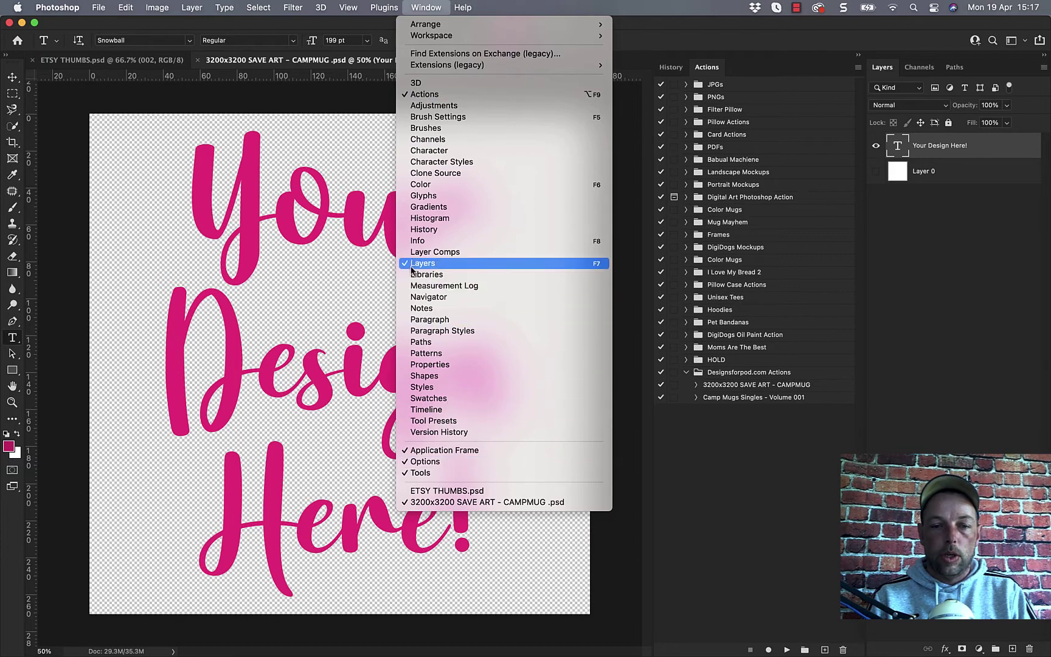
{"action": "left_click", "coordinate": [943, 316]}
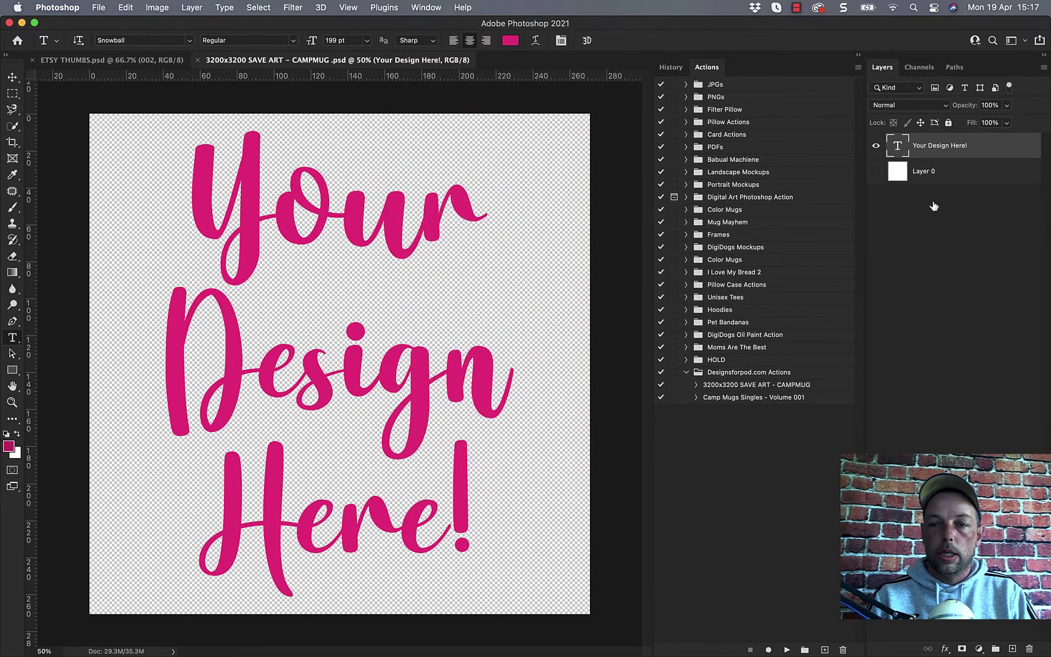
{"action": "left_click", "coordinate": [877, 147]}
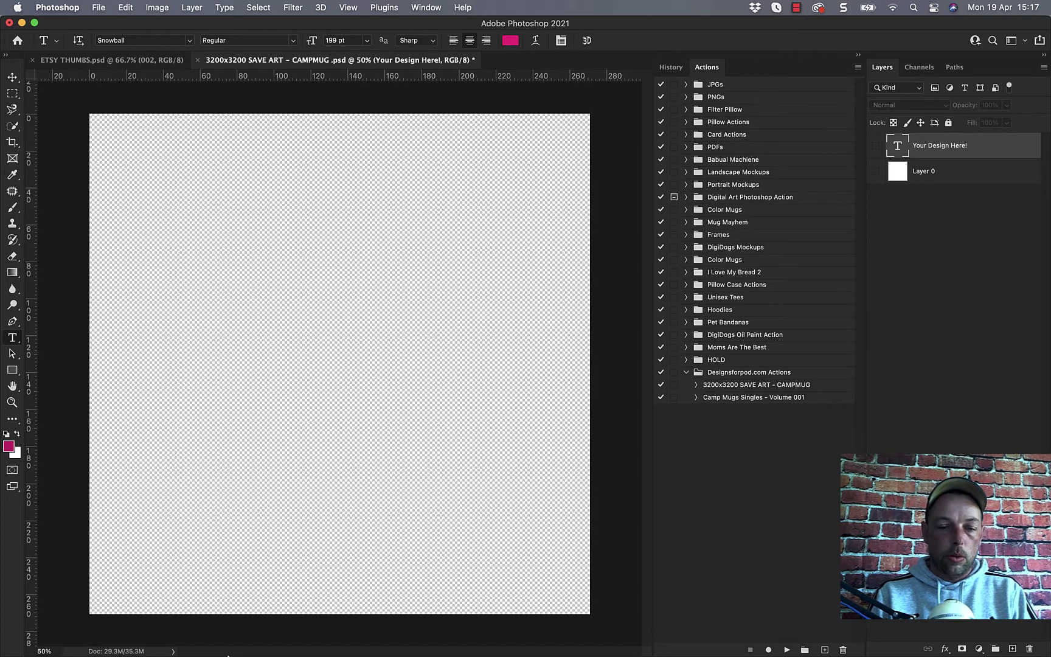
{"action": "mouse_move", "coordinate": [231, 633]}
{"action": "left_click", "coordinate": [152, 632]}
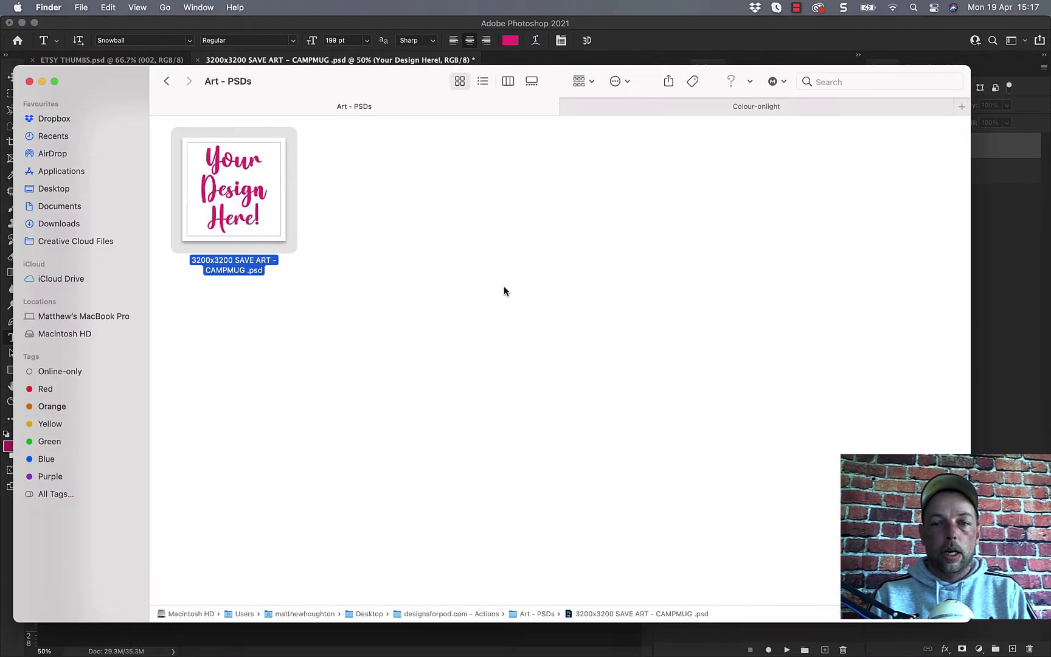
{"action": "left_click", "coordinate": [695, 110]}
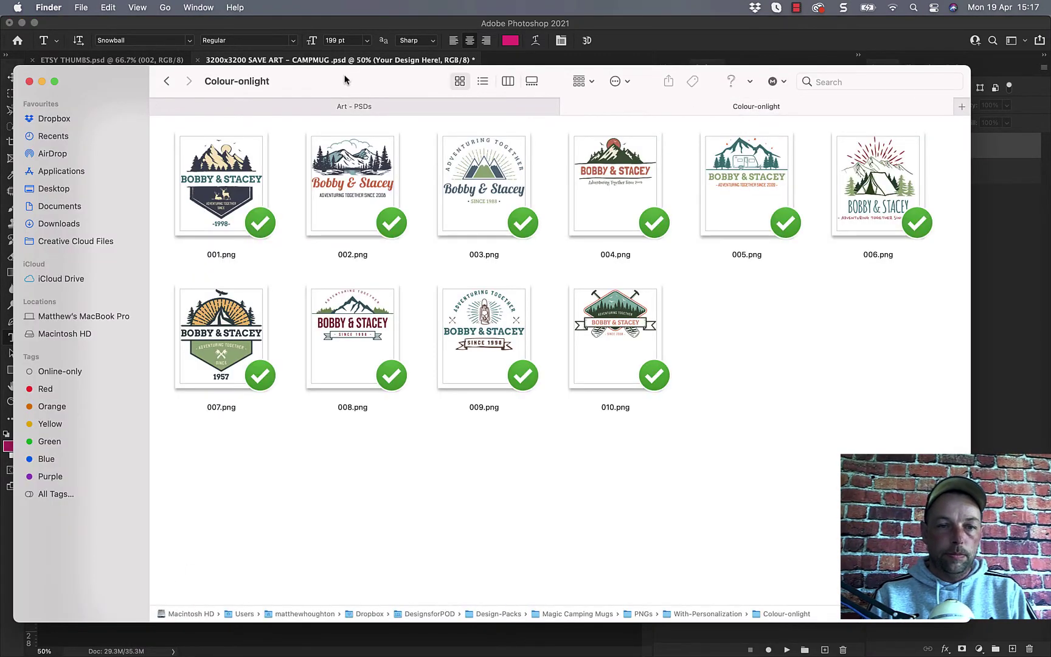
{"action": "left_click_drag", "start_coordinate": [346, 79], "coordinate": [412, 342]}
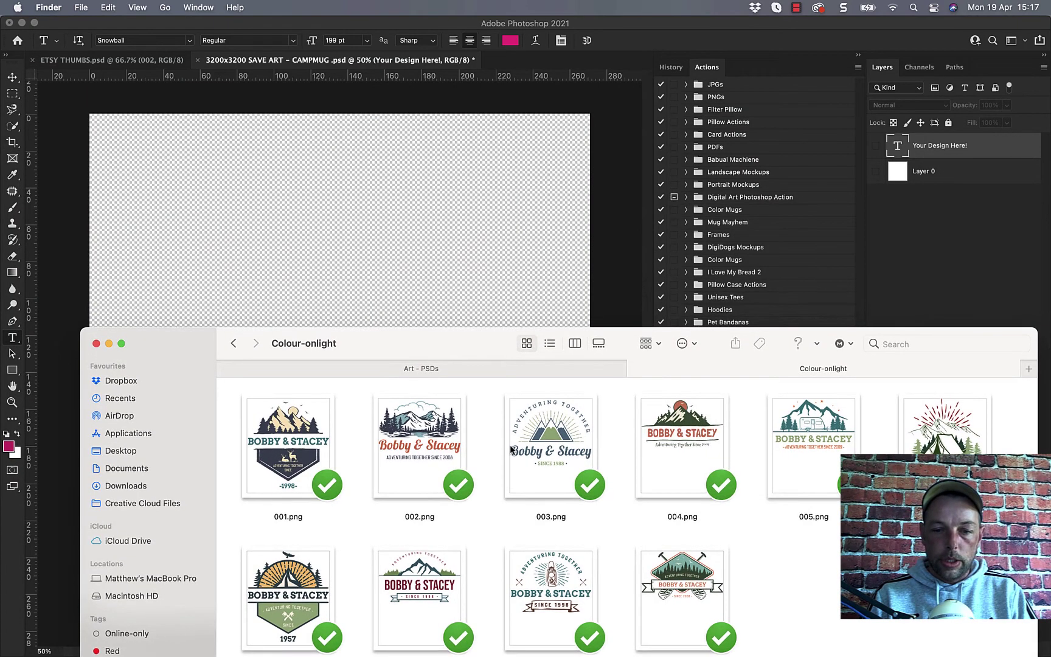
{"action": "left_click_drag", "start_coordinate": [460, 347], "coordinate": [662, 385]}
{"action": "left_click", "coordinate": [468, 350]}
{"action": "left_click_drag", "start_coordinate": [664, 478], "coordinate": [348, 272]}
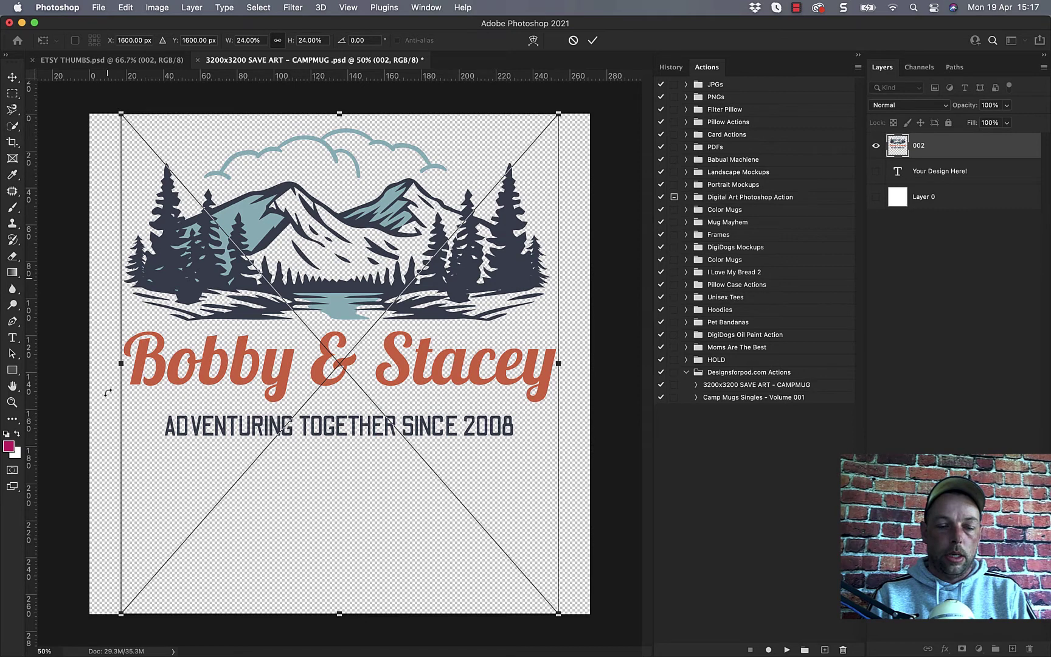
{"action": "key", "text": "Return"}
{"action": "key", "text": "t"}
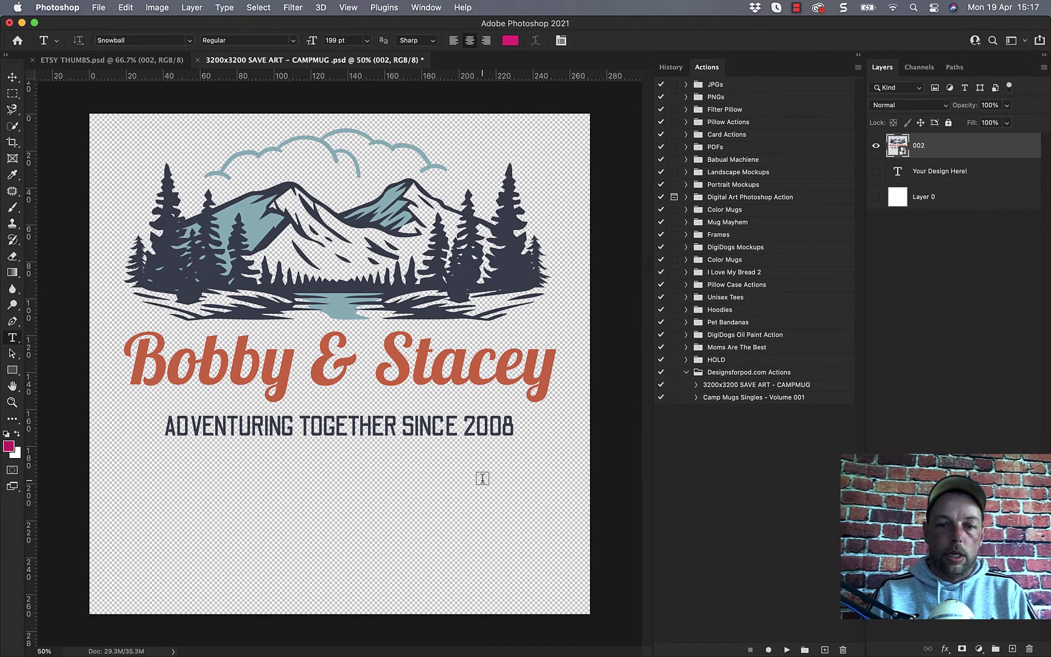
{"action": "left_click", "coordinate": [481, 476]}
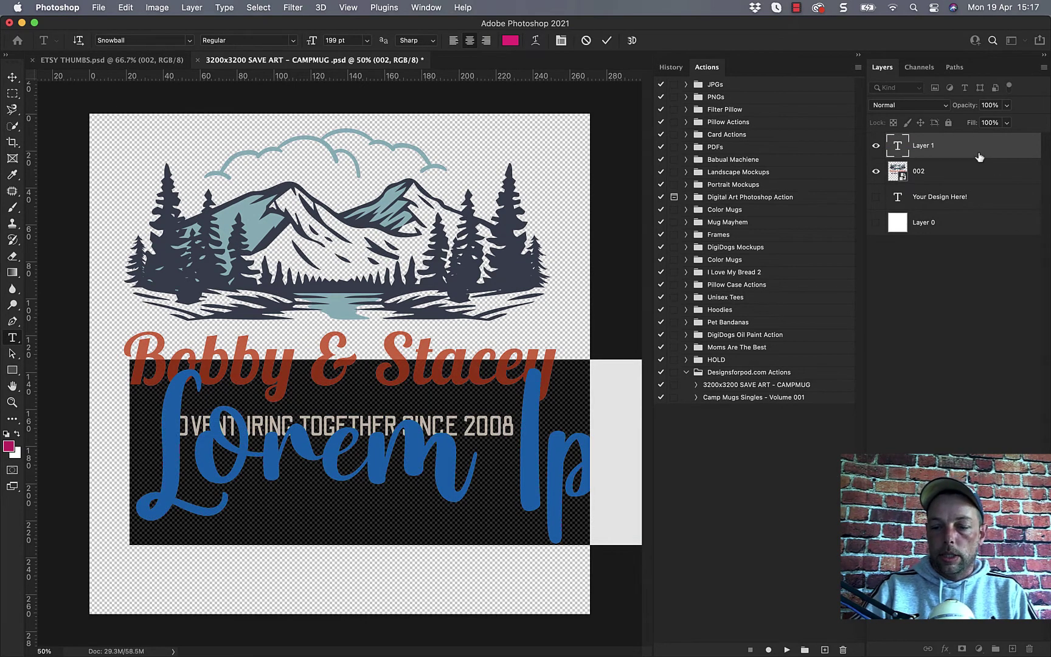
{"action": "key", "text": "BackSpace"}
{"action": "key", "text": "Escape"}
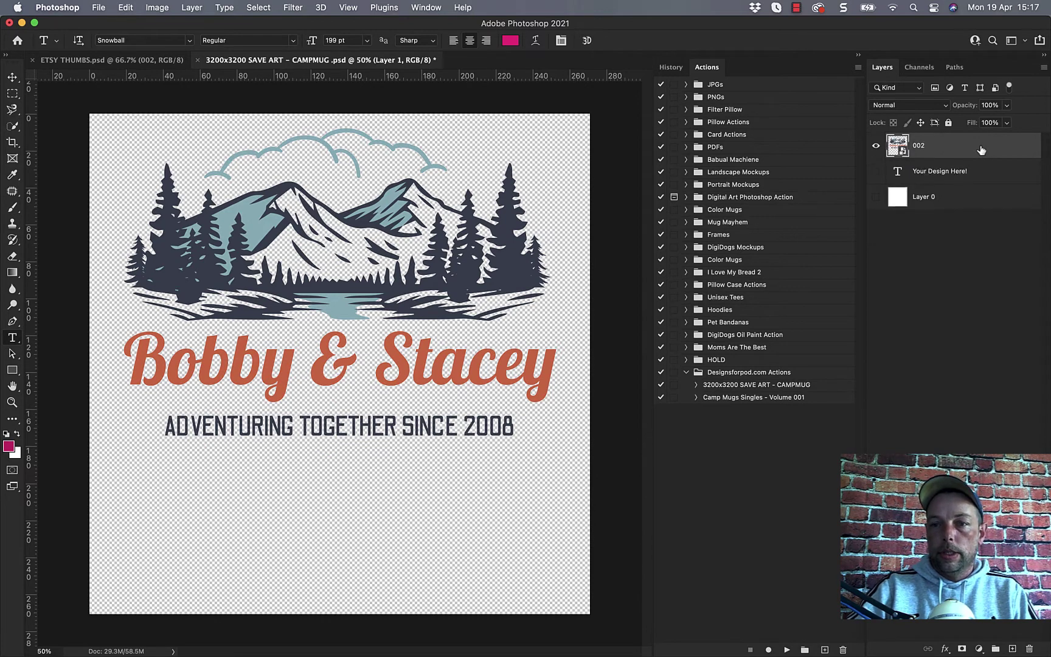
{"action": "key", "text": "BackSpace"}
{"action": "mouse_move", "coordinate": [232, 645]}
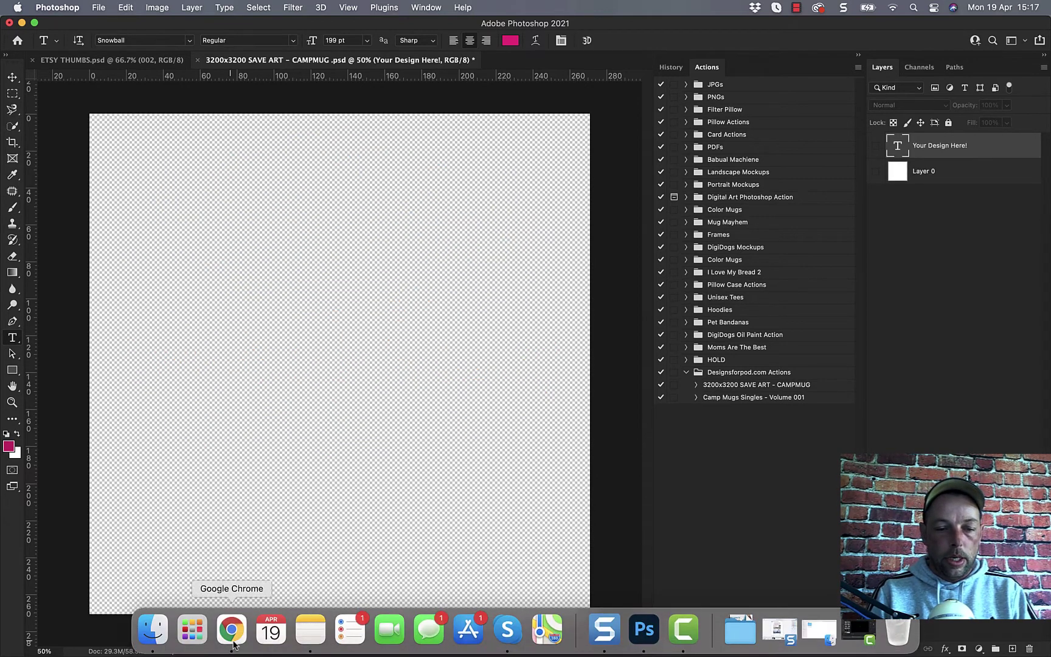
Drag the 002.png design from Finder onto the CAMPMUG canvas.
{"action": "left_click", "coordinate": [151, 636]}
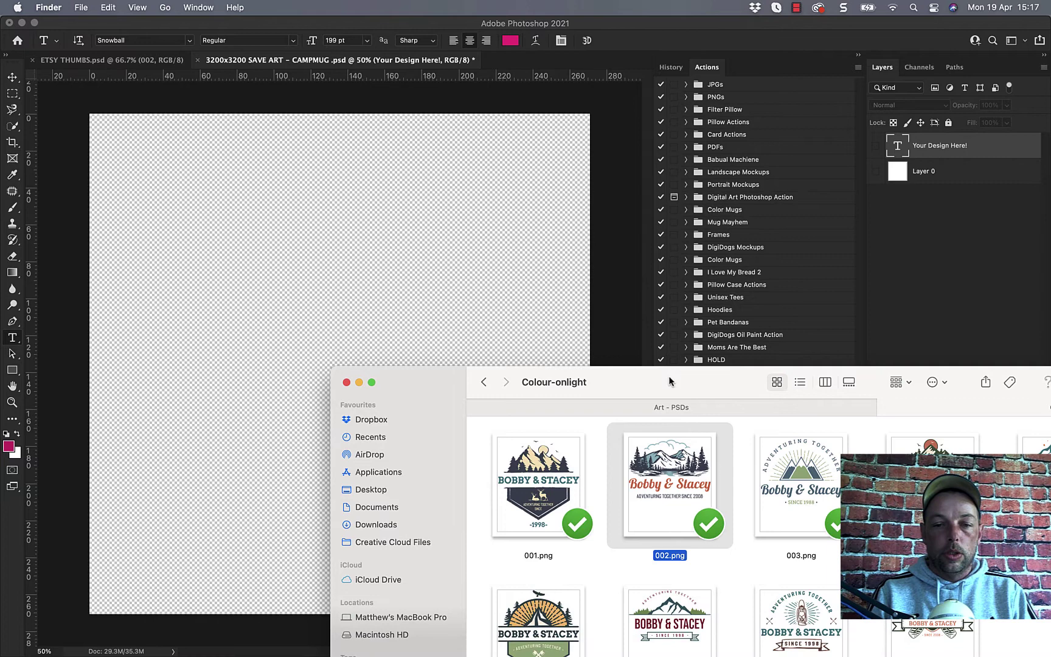
{"action": "left_click_drag", "start_coordinate": [668, 377], "coordinate": [620, 263]}
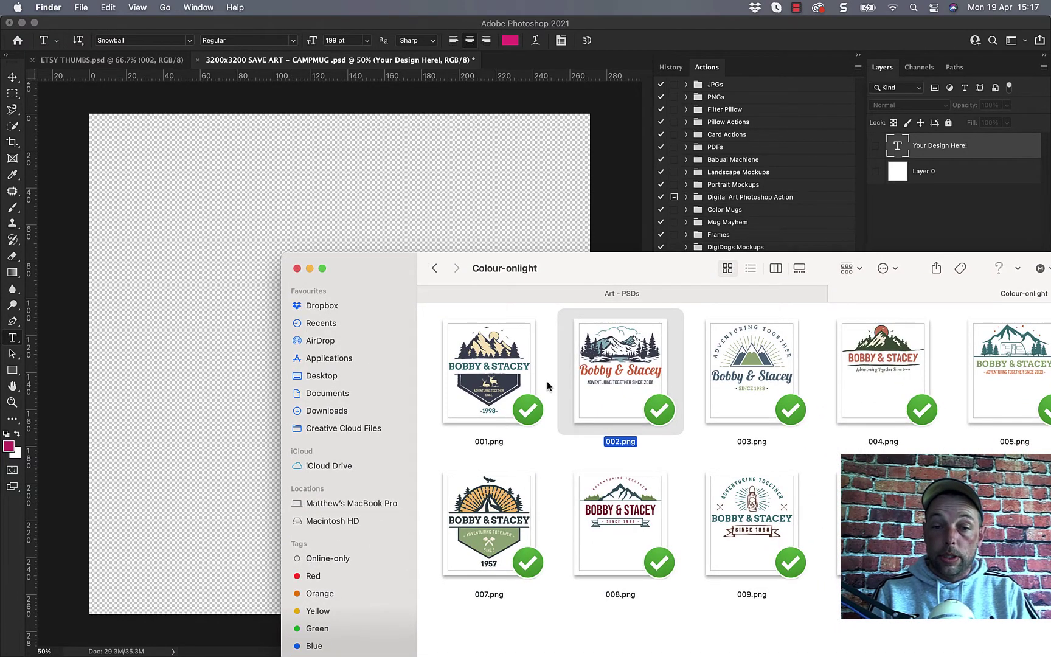
{"action": "left_click_drag", "start_coordinate": [643, 417], "coordinate": [288, 193]}
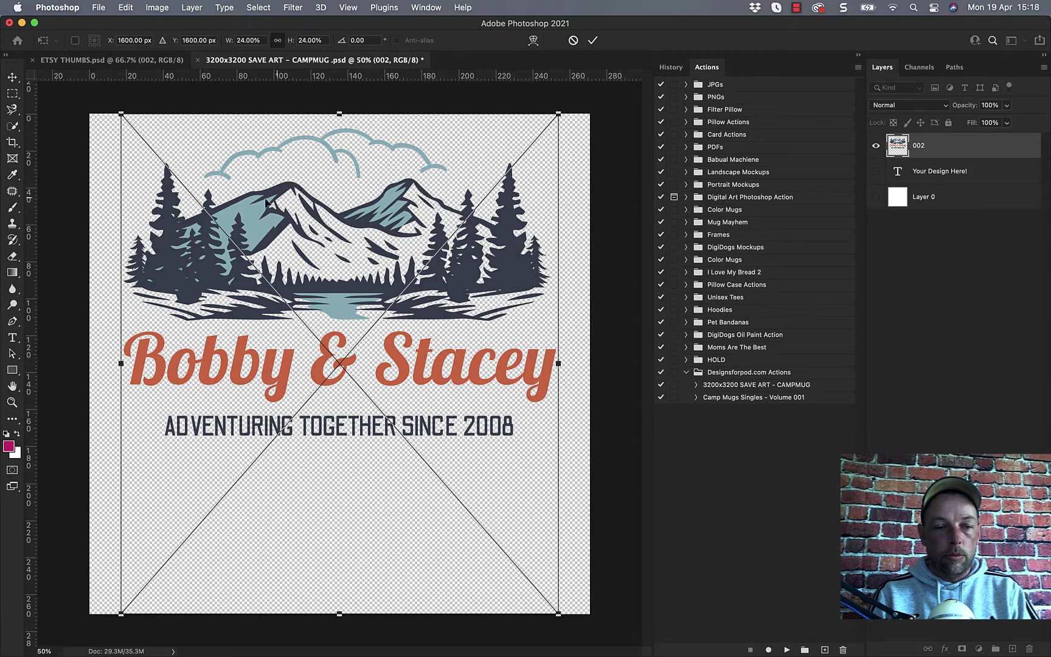
Enlarge the 002 design to fill the canvas width, lower it toward centre, and commit.
{"action": "left_click_drag", "start_coordinate": [557, 365], "coordinate": [590, 363]}
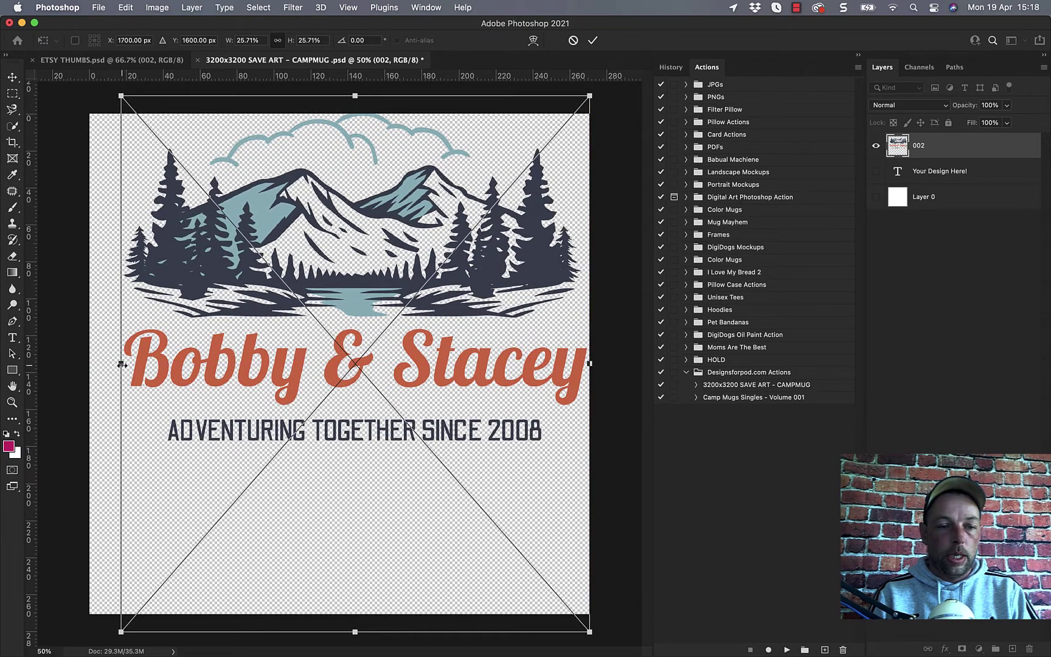
{"action": "left_click_drag", "start_coordinate": [121, 363], "coordinate": [90, 363]}
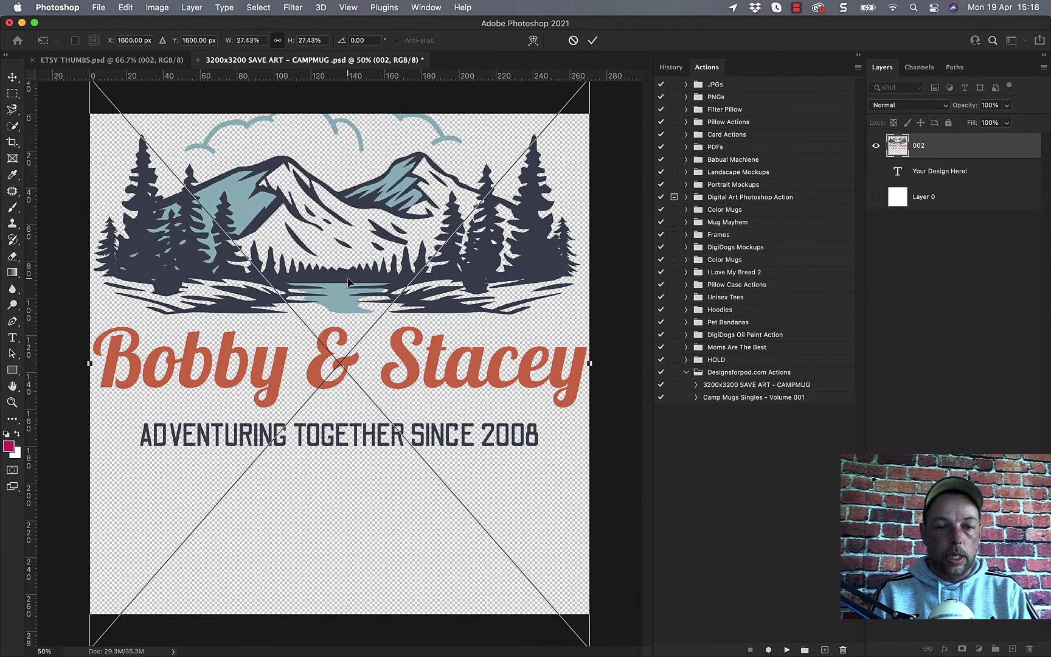
{"action": "left_click_drag", "start_coordinate": [349, 279], "coordinate": [351, 342]}
{"action": "key", "text": "Return"}
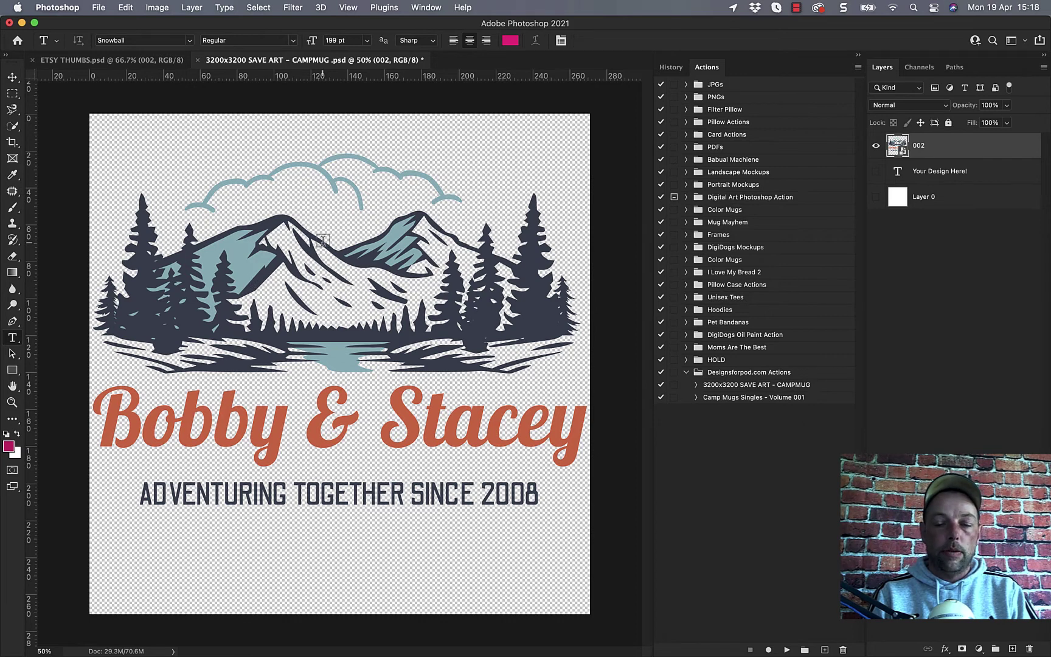
Run the 3200x3200 SAVE ART - CAMPMUG and Camp Mugs Singles - Volume 001 actions together.
{"action": "left_click", "coordinate": [736, 388]}
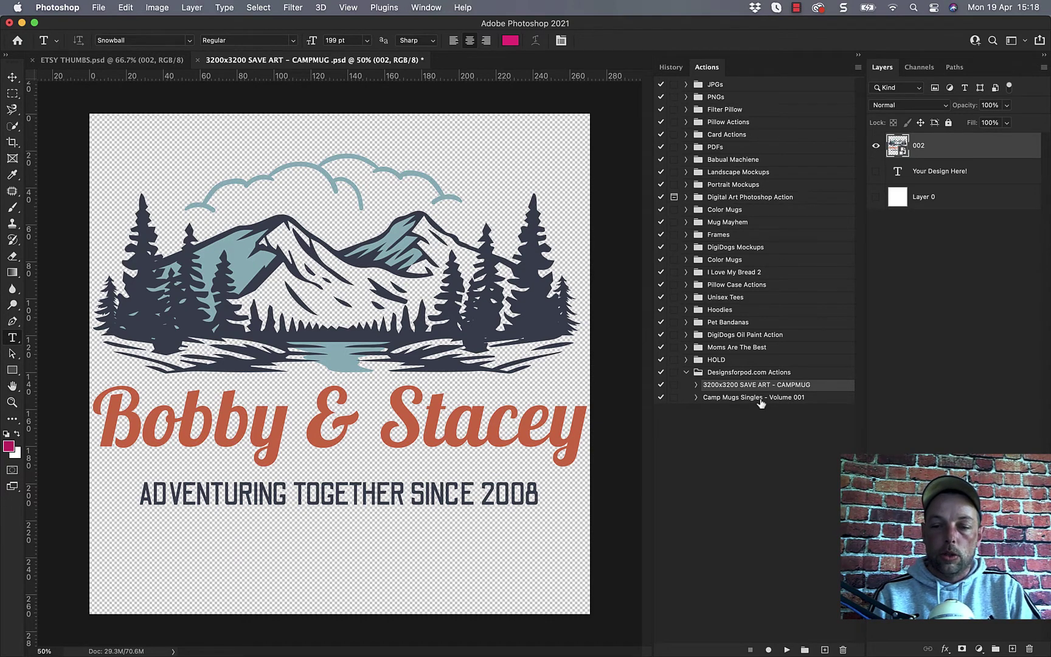
{"action": "left_click", "coordinate": [788, 404], "text": "shift"}
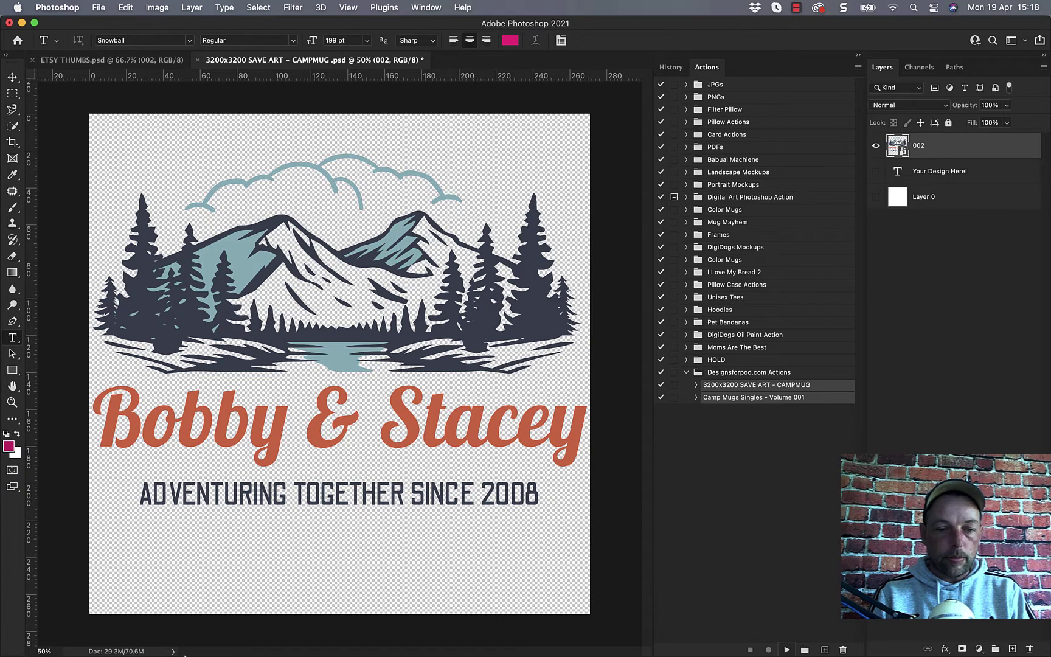
{"action": "left_click", "coordinate": [153, 630]}
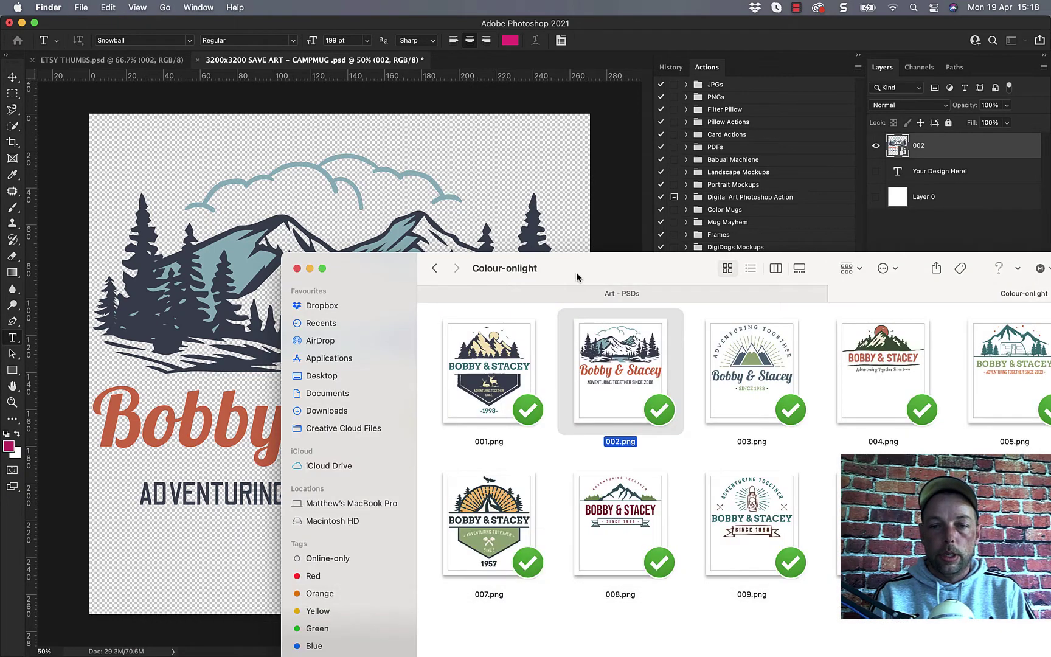
Navigate Finder to Published - Mockups › Camp Mugs Singles - Volume 001.
{"action": "left_click_drag", "start_coordinate": [577, 277], "coordinate": [348, 80]}
{"action": "left_click", "coordinate": [379, 192]}
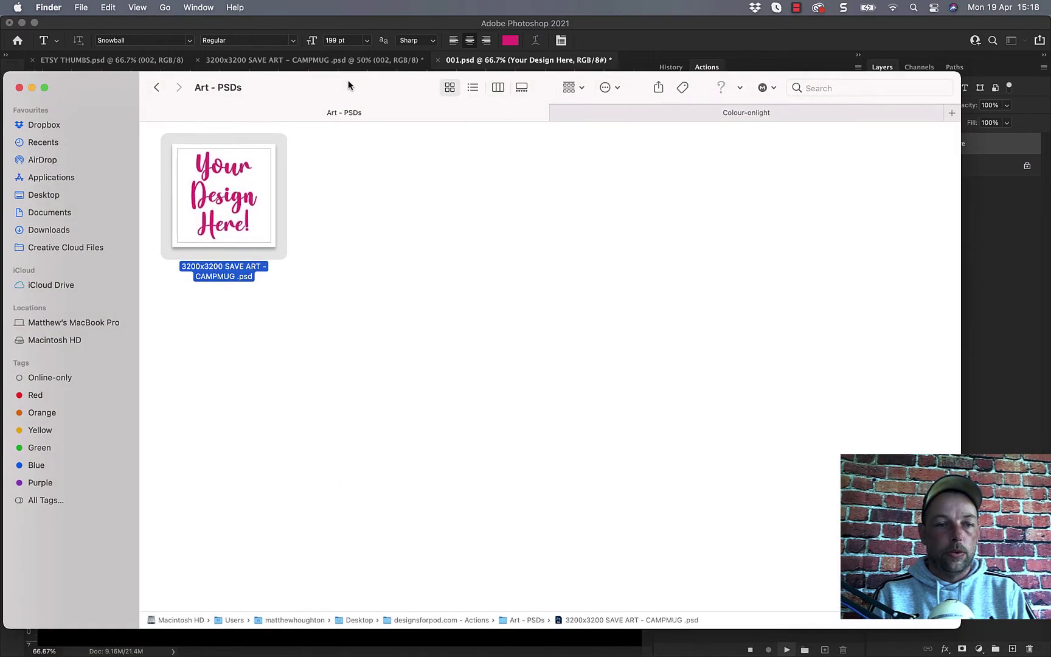
{"action": "left_click", "coordinate": [156, 87]}
{"action": "left_click", "coordinate": [631, 216]}
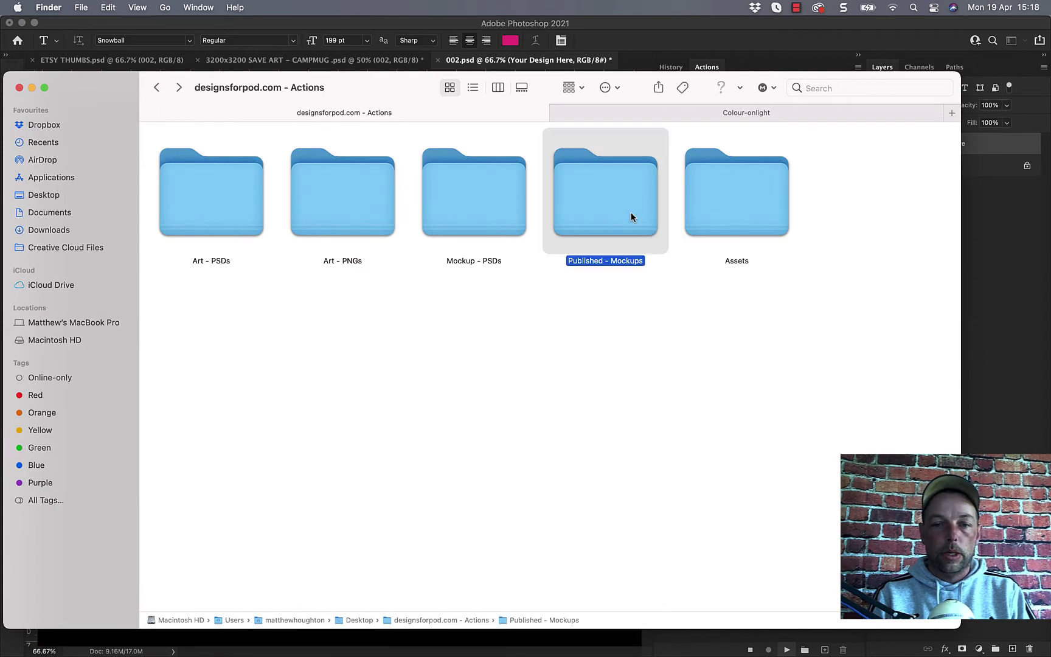
{"action": "double_click", "coordinate": [631, 216]}
{"action": "double_click", "coordinate": [219, 211]}
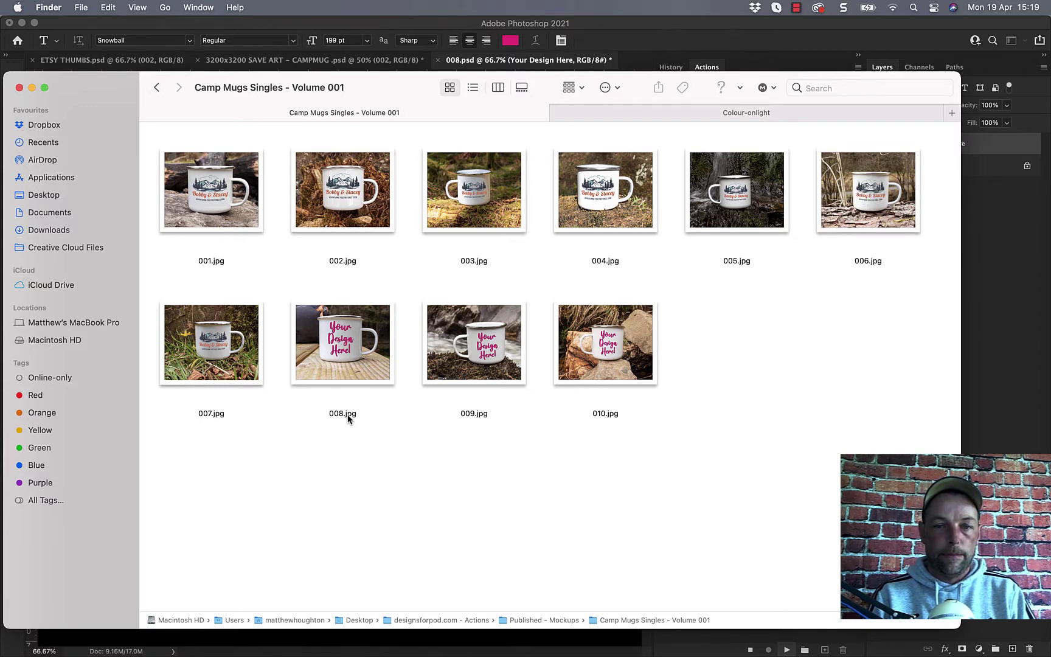
Quick Look the finished 002.jpg mug mockup, then return to Photoshop.
{"action": "left_click", "coordinate": [344, 207]}
{"action": "key", "text": "space"}
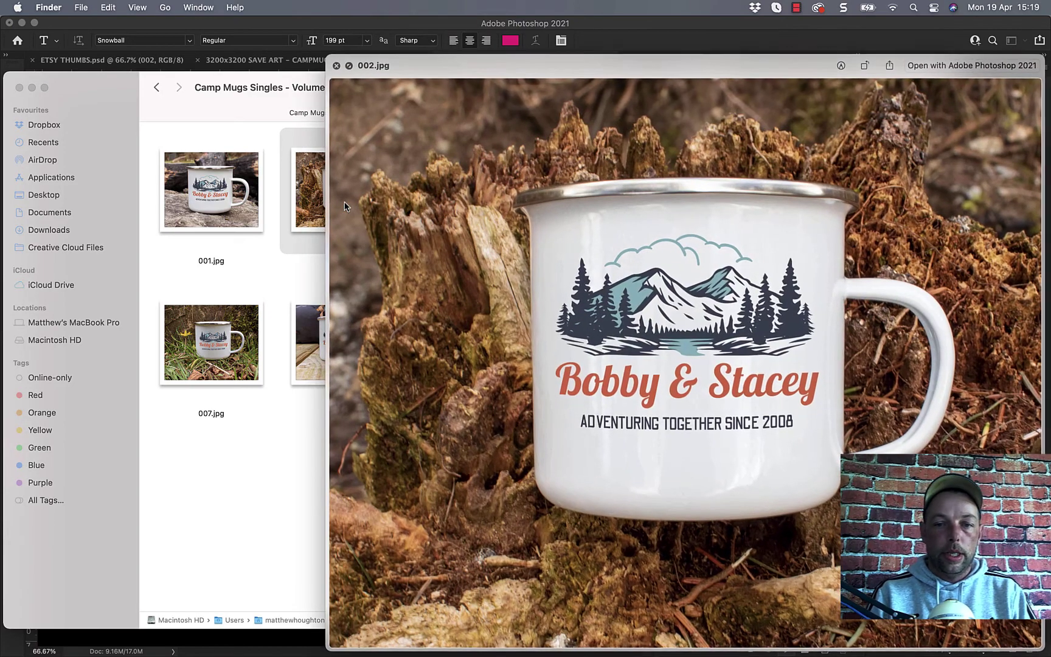
{"action": "left_click", "coordinate": [337, 64]}
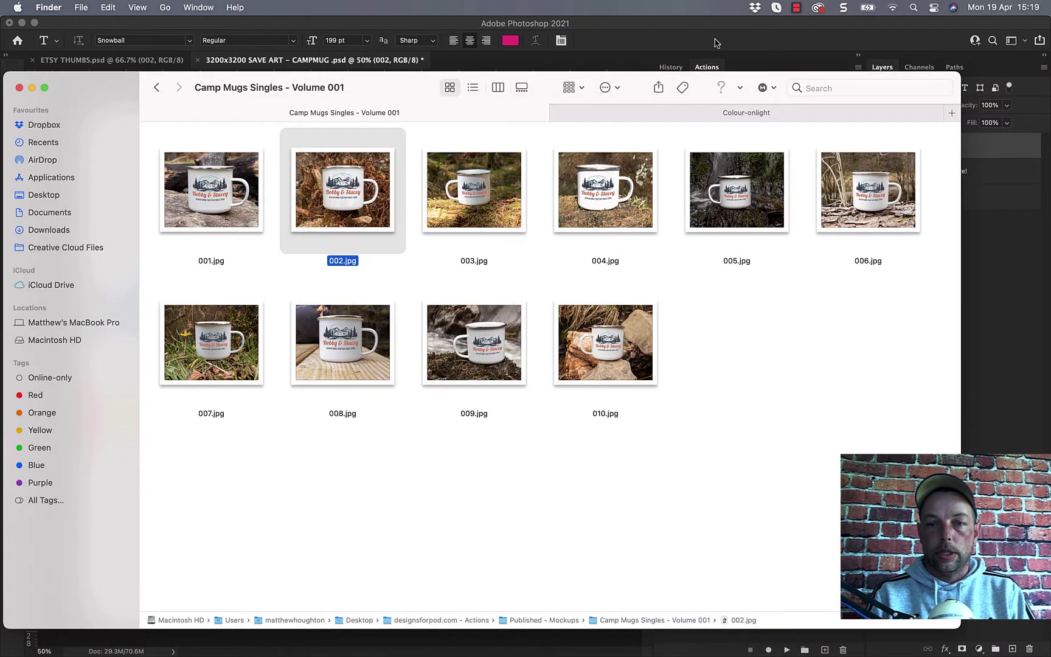
{"action": "left_click", "coordinate": [717, 42]}
Collapse Designsforpod.com Actions, expand HOLD, and select the CAMPMUG save-art and Camp Mugs Singles actions.
{"action": "left_click", "coordinate": [686, 373]}
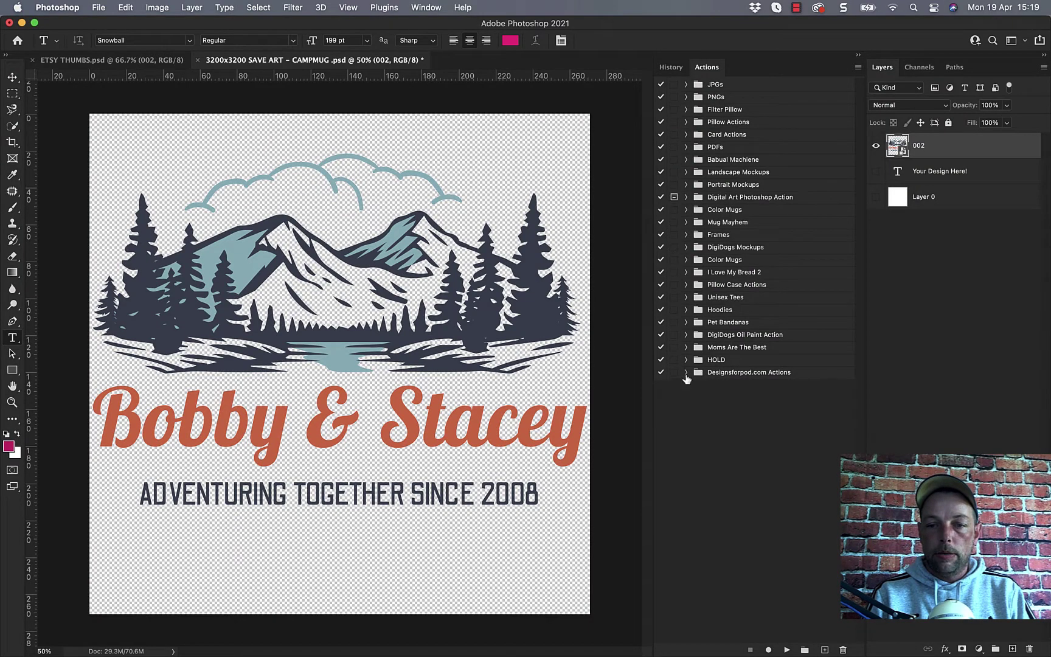
{"action": "left_click", "coordinate": [686, 360]}
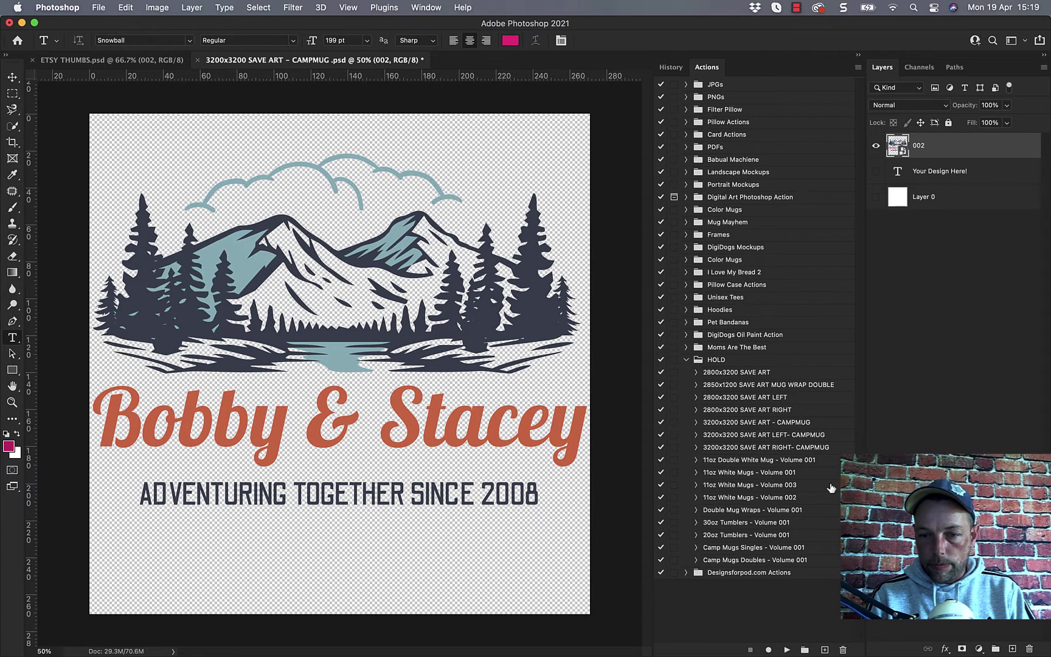
{"action": "left_click", "coordinate": [758, 423]}
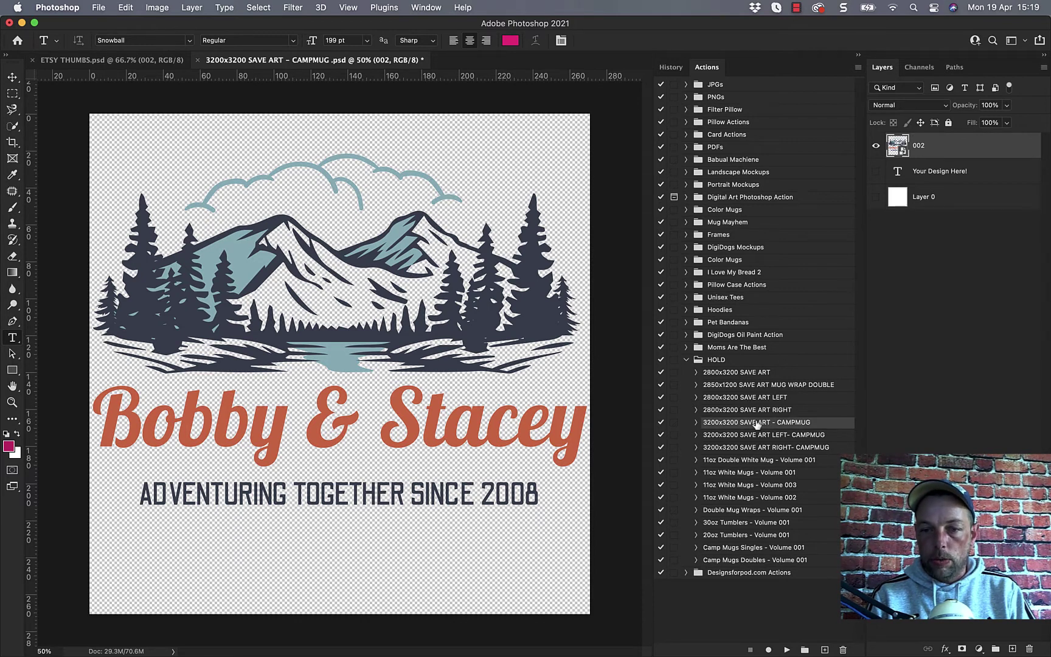
{"action": "left_click", "coordinate": [765, 549]}
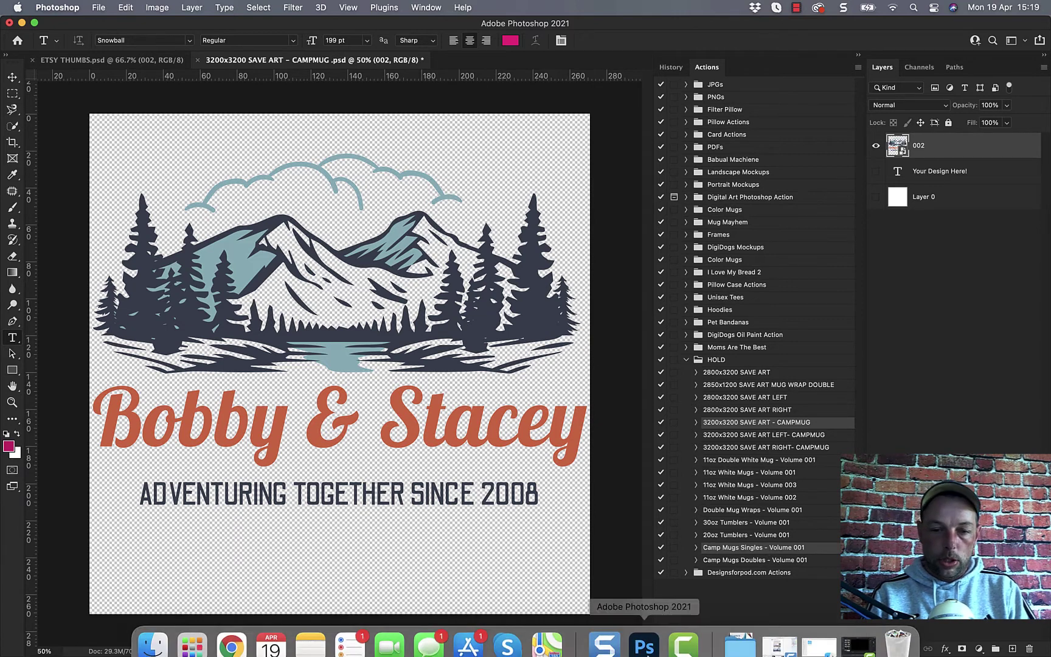
Hide the 002 layer and drag 009.png from Colour-onlight onto the canvas.
{"action": "left_click", "coordinate": [874, 150]}
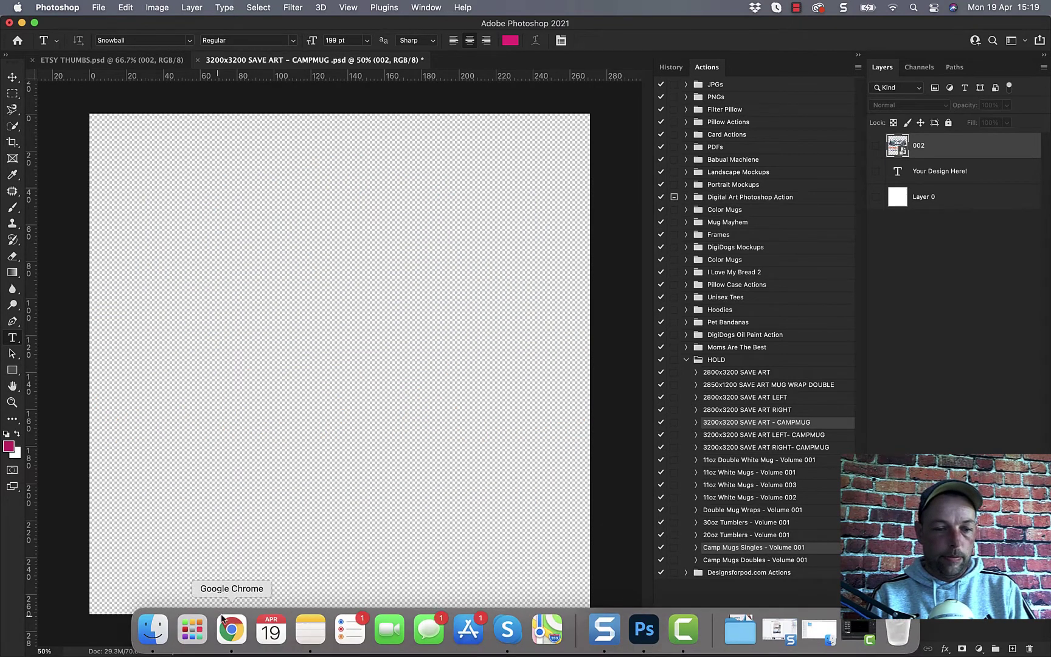
{"action": "left_click", "coordinate": [152, 646]}
{"action": "left_click", "coordinate": [758, 112]}
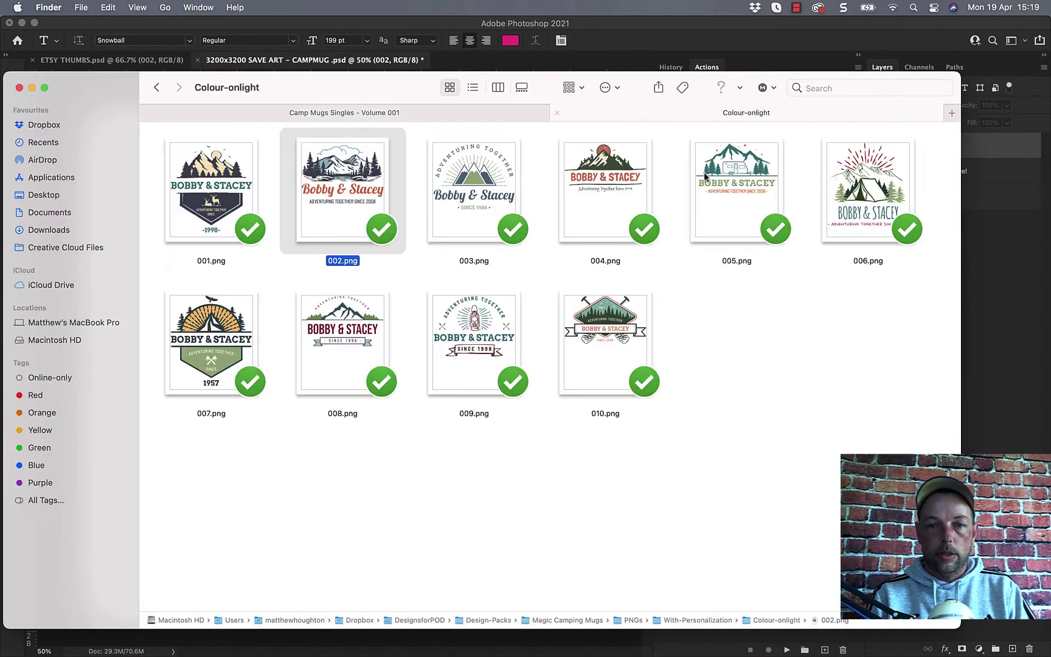
{"action": "left_click_drag", "start_coordinate": [396, 98], "coordinate": [588, 256]}
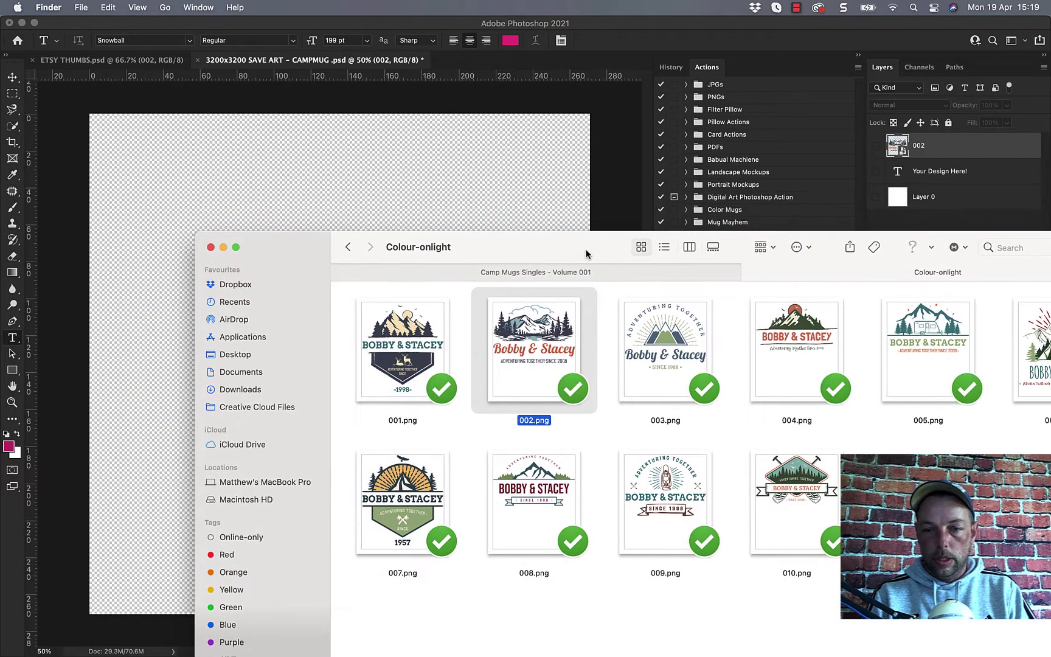
{"action": "left_click", "coordinate": [671, 497]}
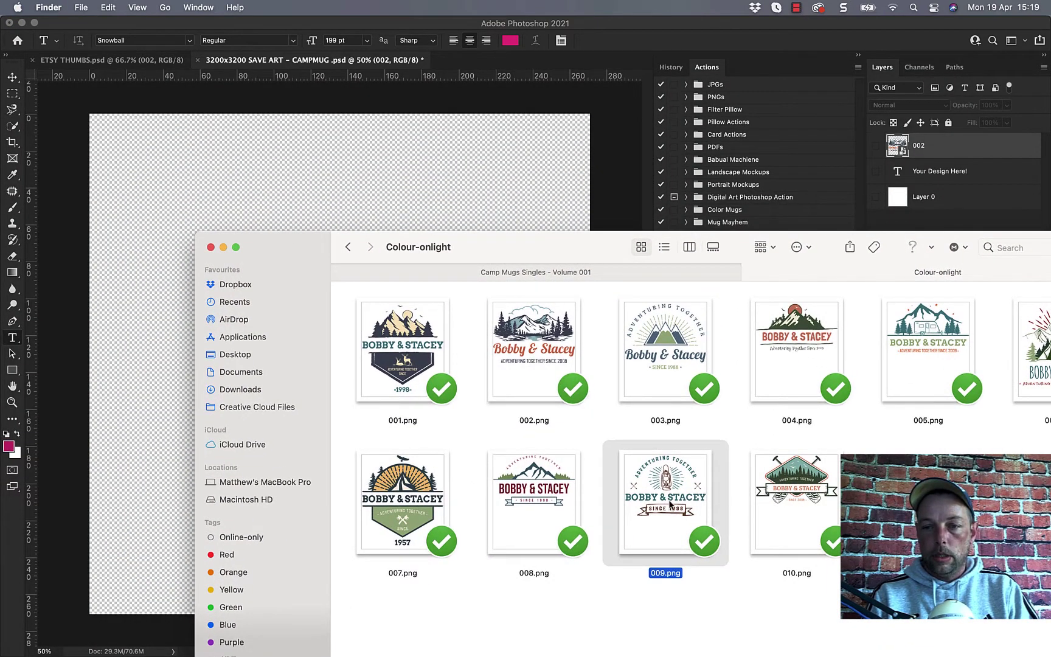
{"action": "left_click_drag", "start_coordinate": [671, 503], "coordinate": [314, 274]}
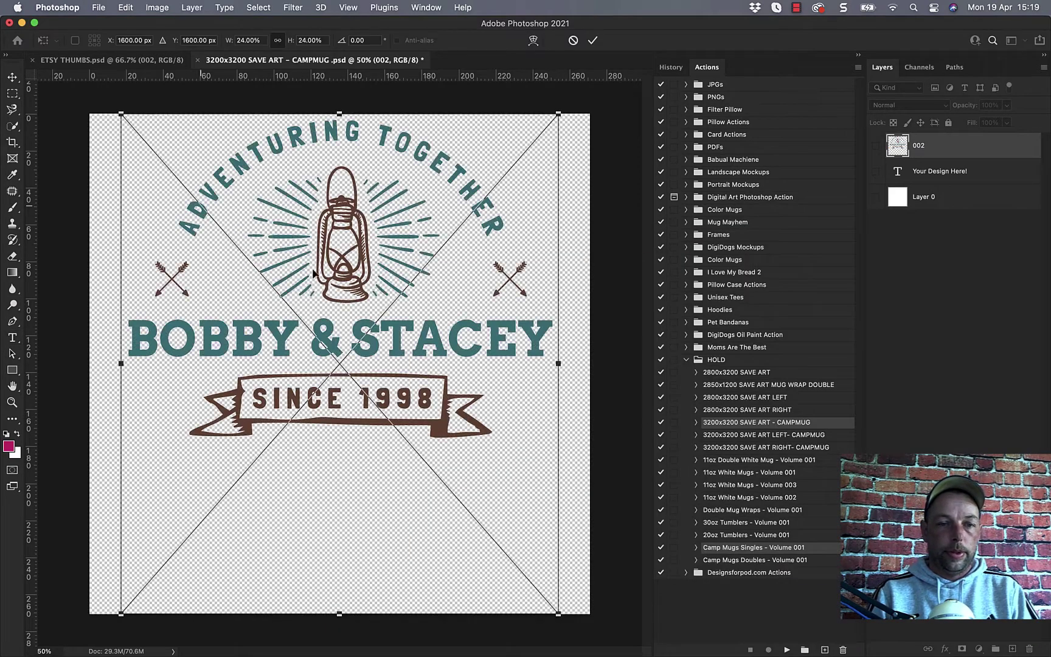
Widen the 009 lantern design to 27.43% across the canvas, lower it, and commit.
{"action": "left_click_drag", "start_coordinate": [559, 362], "coordinate": [590, 363]}
{"action": "left_click_drag", "start_coordinate": [121, 364], "coordinate": [89, 363]}
{"action": "left_click_drag", "start_coordinate": [327, 334], "coordinate": [324, 401]}
{"action": "key", "text": "Return"}
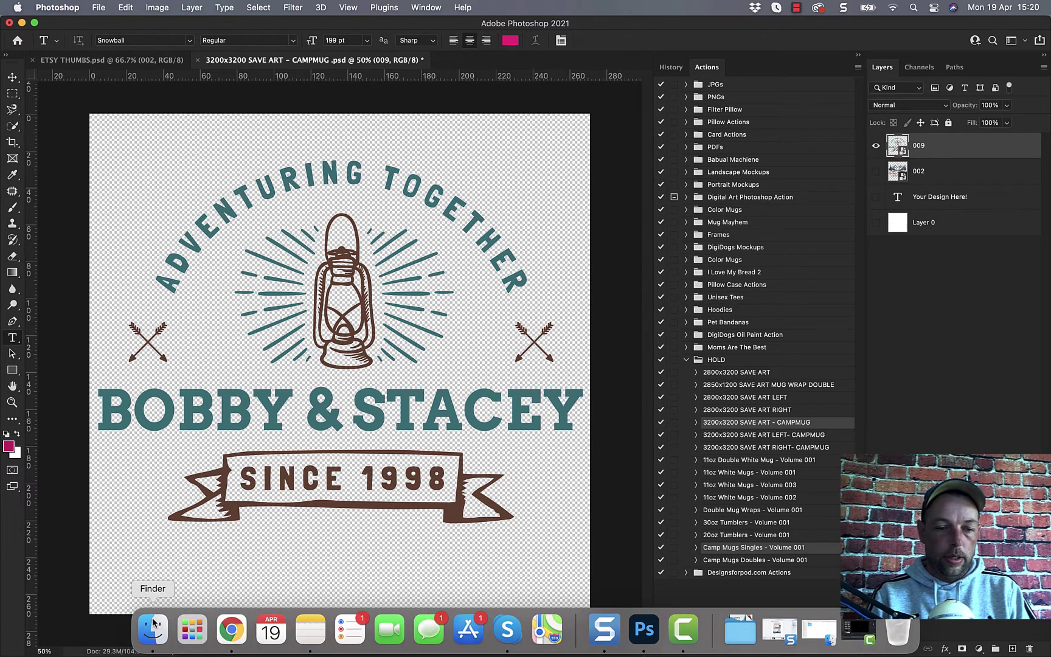
Bring up Finder's Camp Mugs Singles - Volume 001 tab showing the ten mug mockups.
{"action": "left_click", "coordinate": [149, 625]}
{"action": "left_click", "coordinate": [554, 272]}
{"action": "left_click_drag", "start_coordinate": [565, 245], "coordinate": [418, 120]}
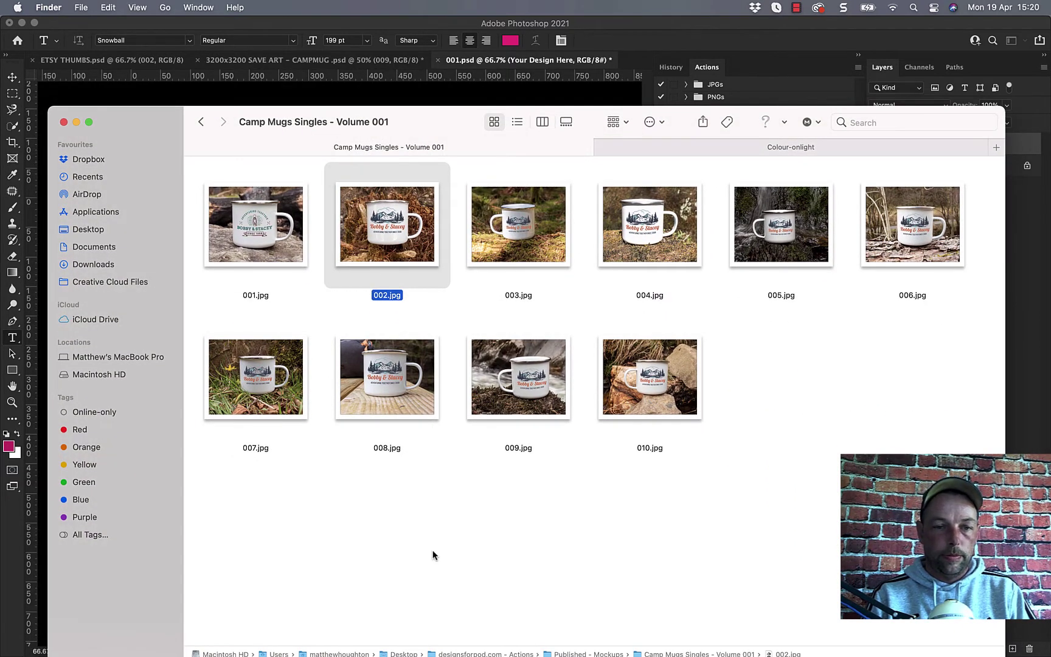